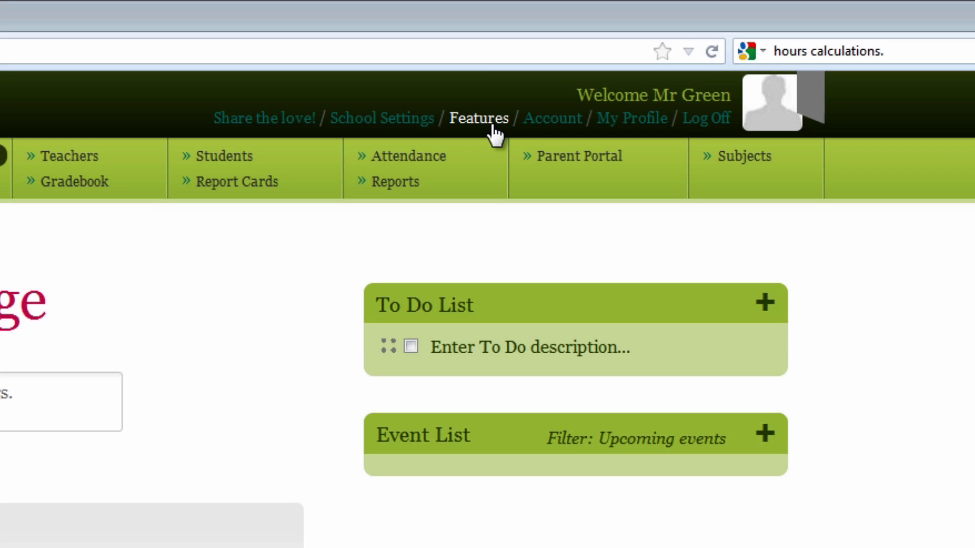
Enable Attendance alongside Teacher Tracking and Parent Portal on the Apollo Plan features page.
click(494, 127)
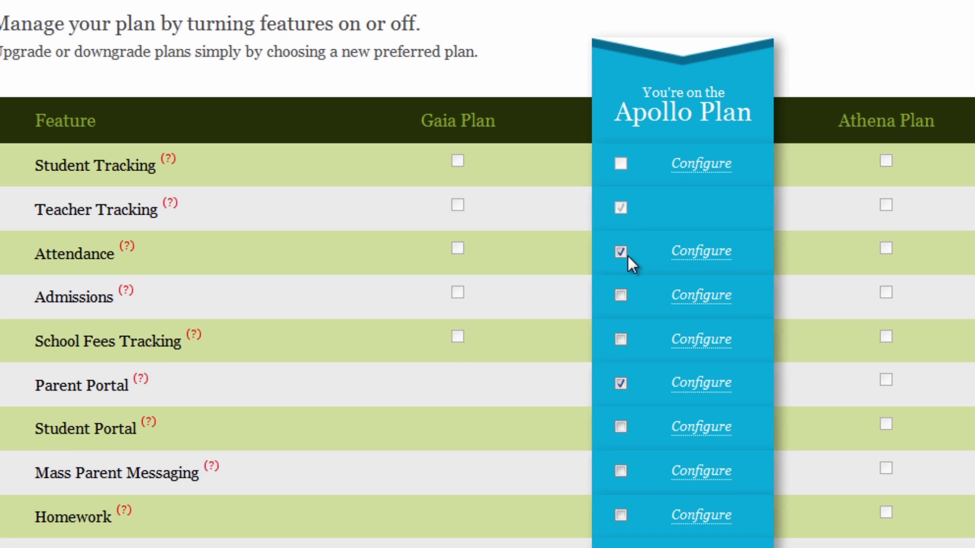
click(680, 254)
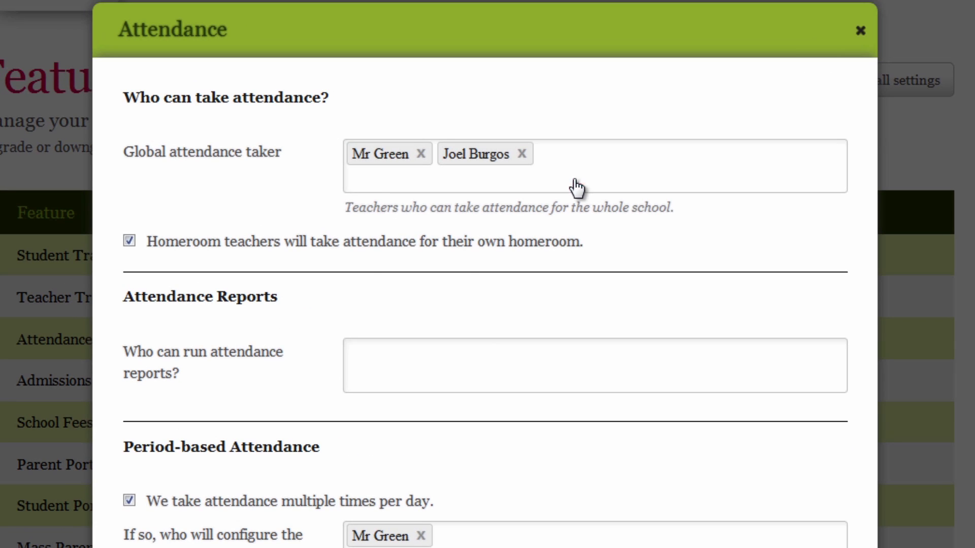
click(577, 188)
text(Mrs Green)
click(577, 185)
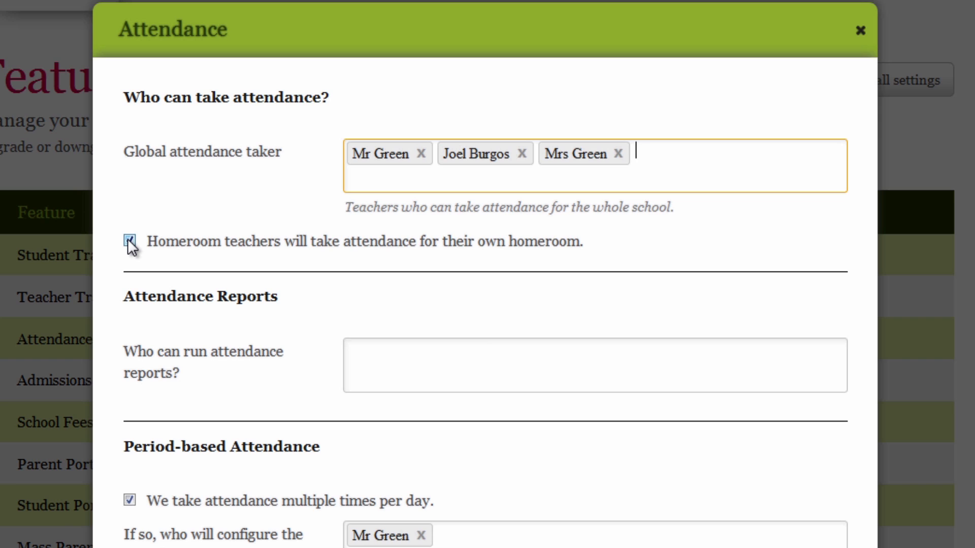
scroll(132, 231, down, 1)
scroll(152, 172, down, 3)
scroll(193, 101, down, 1)
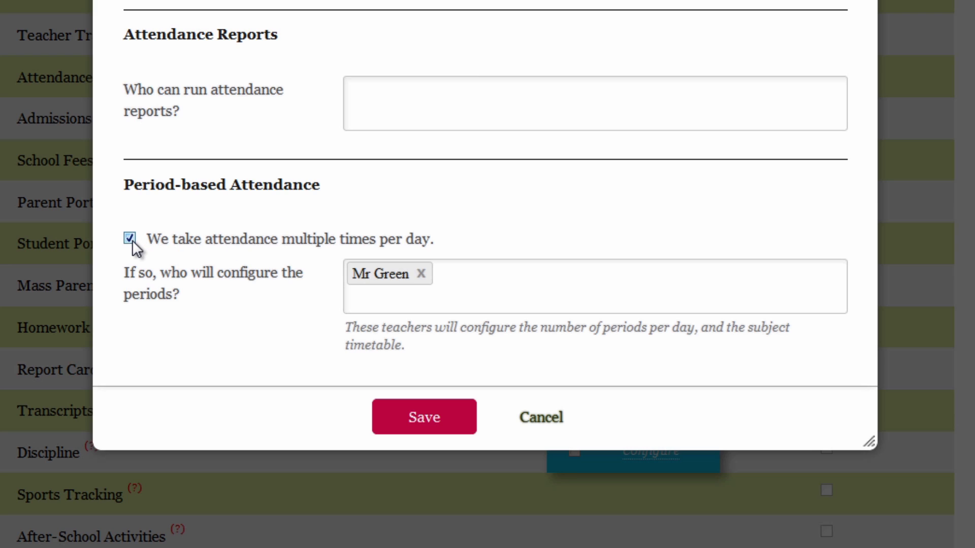
click(481, 298)
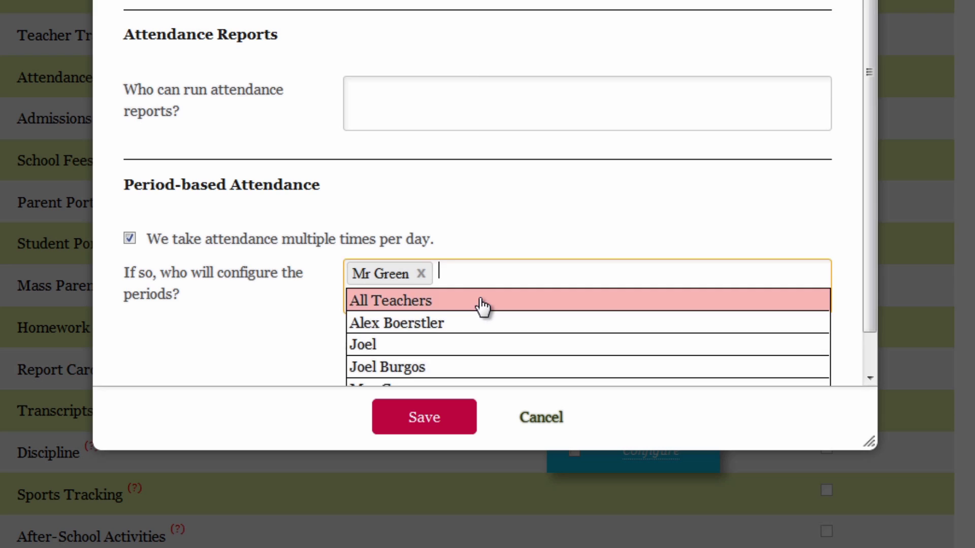
text(Mr)
click(480, 302)
text(Joel)
click(481, 301)
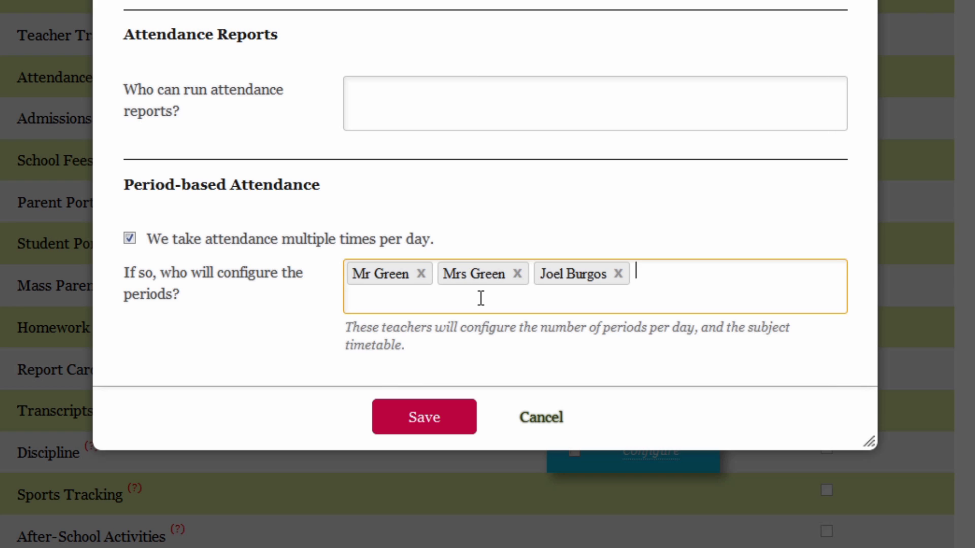
Save the Attendance settings and open the Attendance page for Monday 09/24/2012.
click(440, 418)
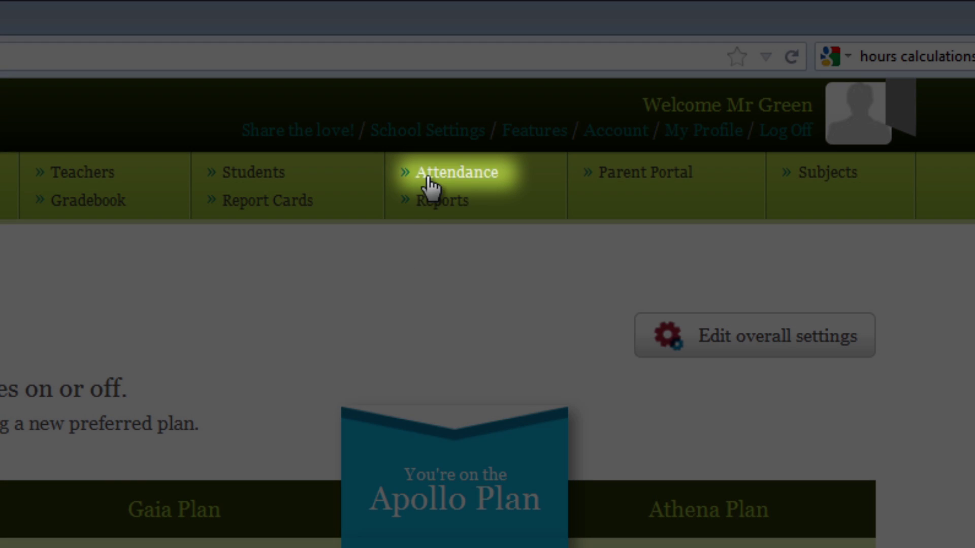
click(428, 178)
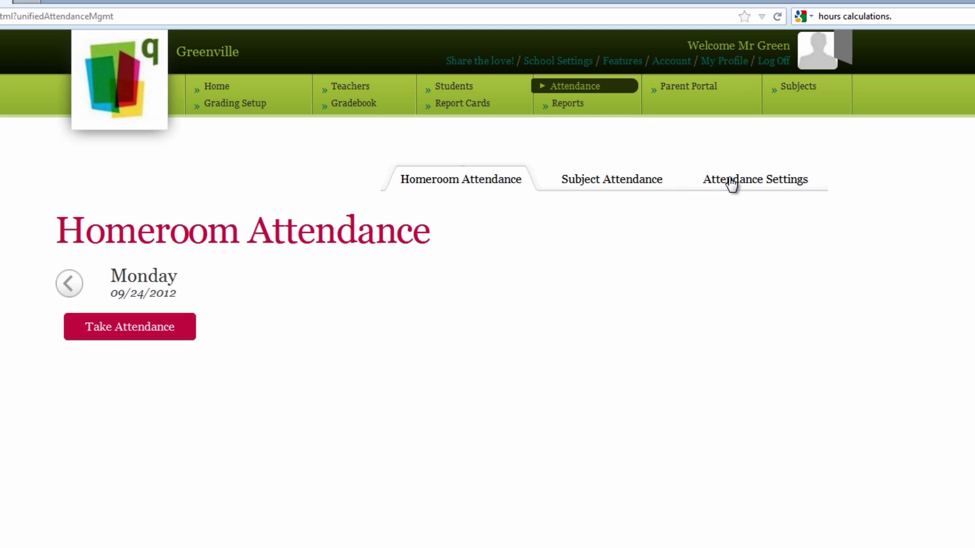
Open the Attendance Settings tab showing each grade's attendance type and periods.
click(732, 183)
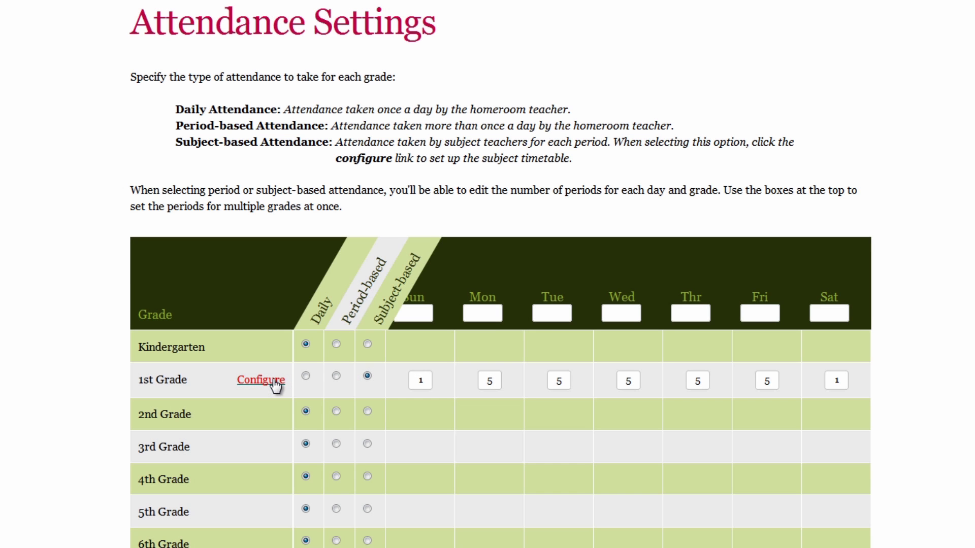
Assign Math (Mr Green) to Monday period 1 in the 1st Grade timetable and save.
click(275, 383)
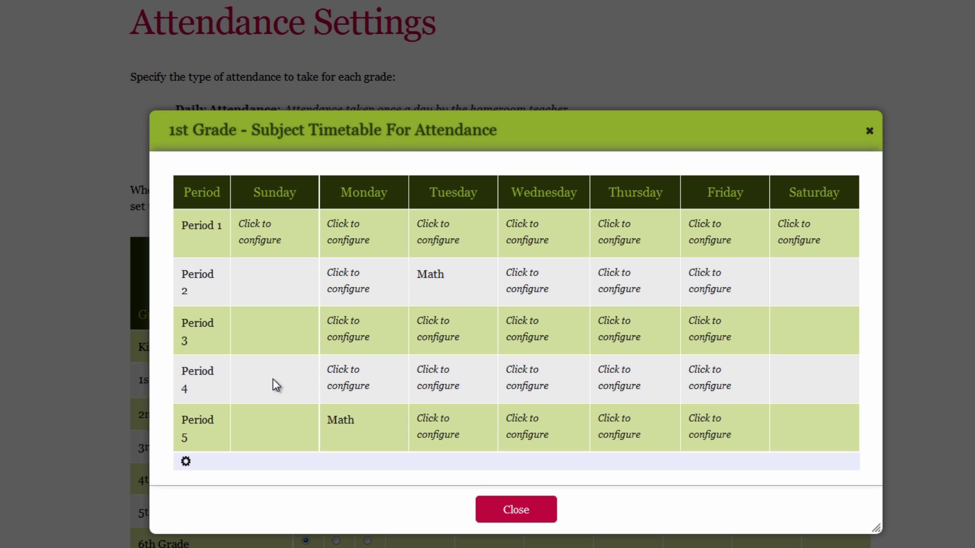
click(338, 251)
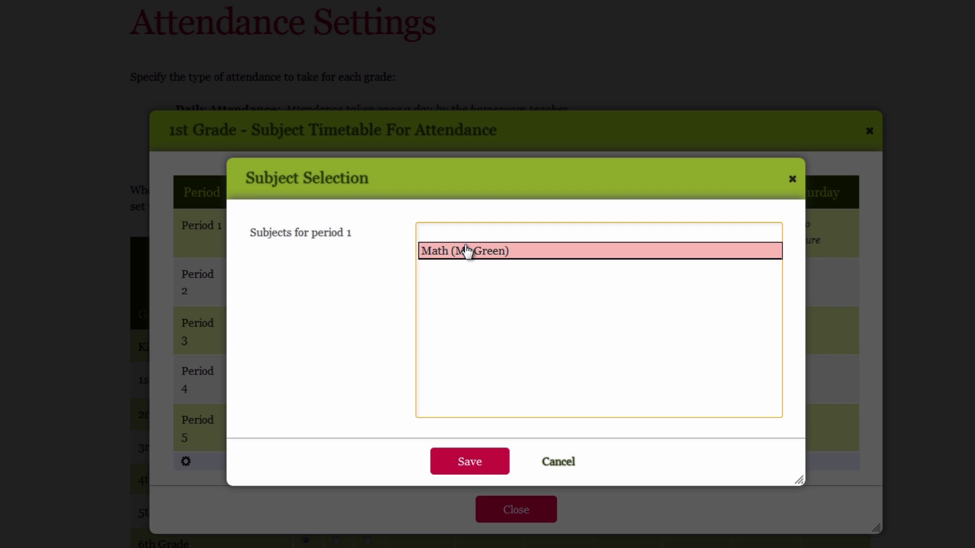
text(Math)
key(Return)
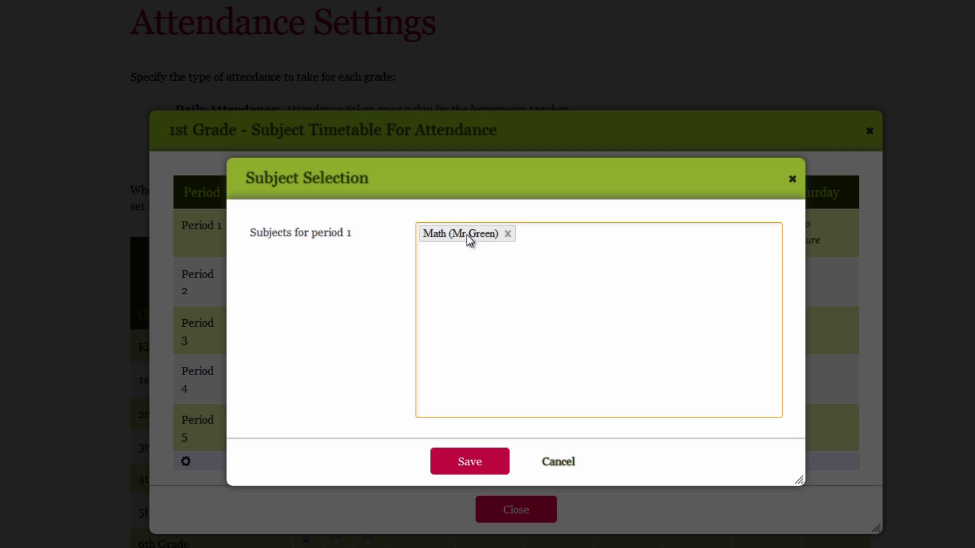
click(464, 461)
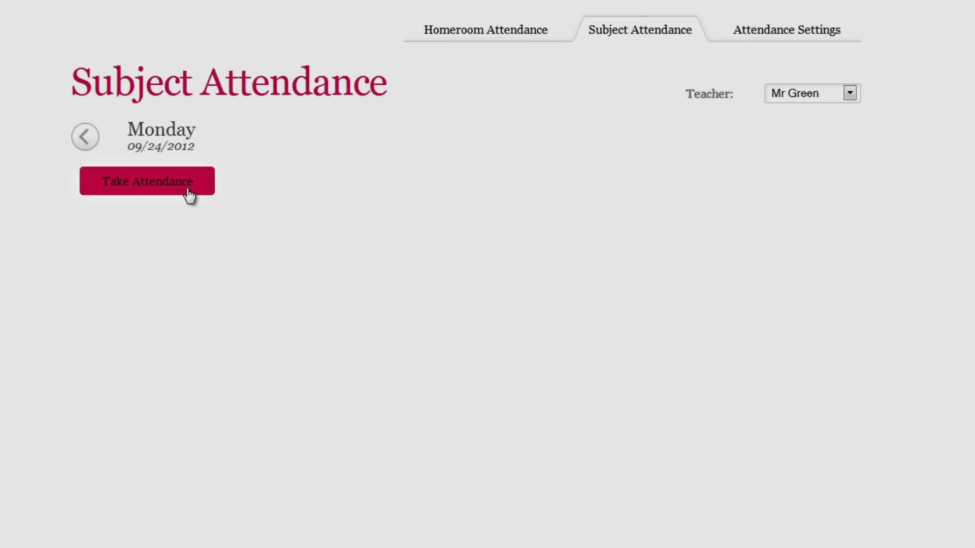
Take subject attendance for period 1 Math (1st Grade), showing three students Present.
click(187, 188)
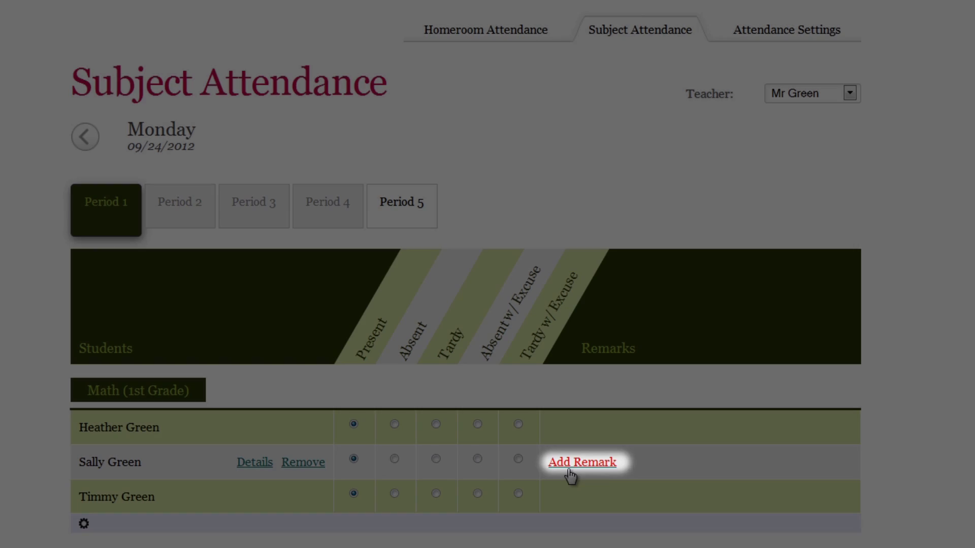
click(569, 471)
text(note from parent, s)
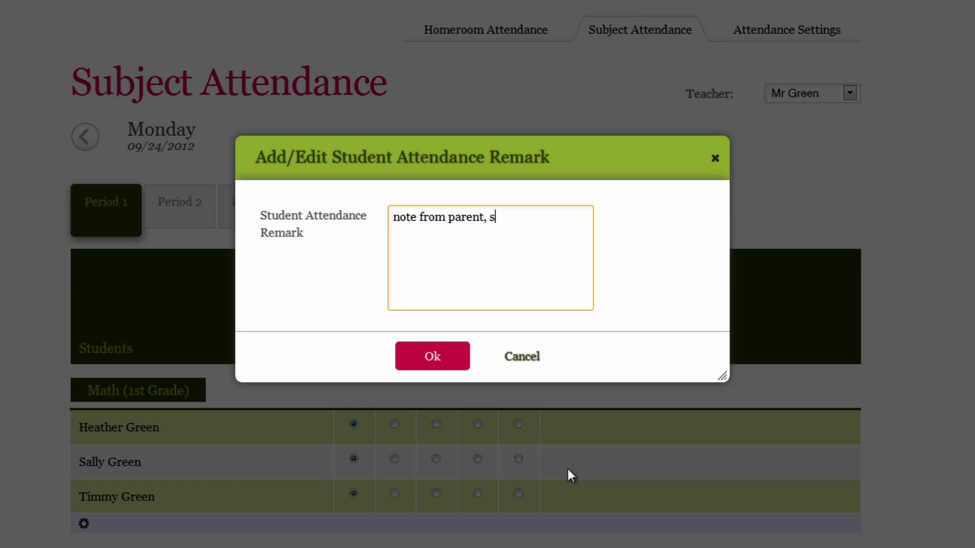
text(ally is at the dentist)
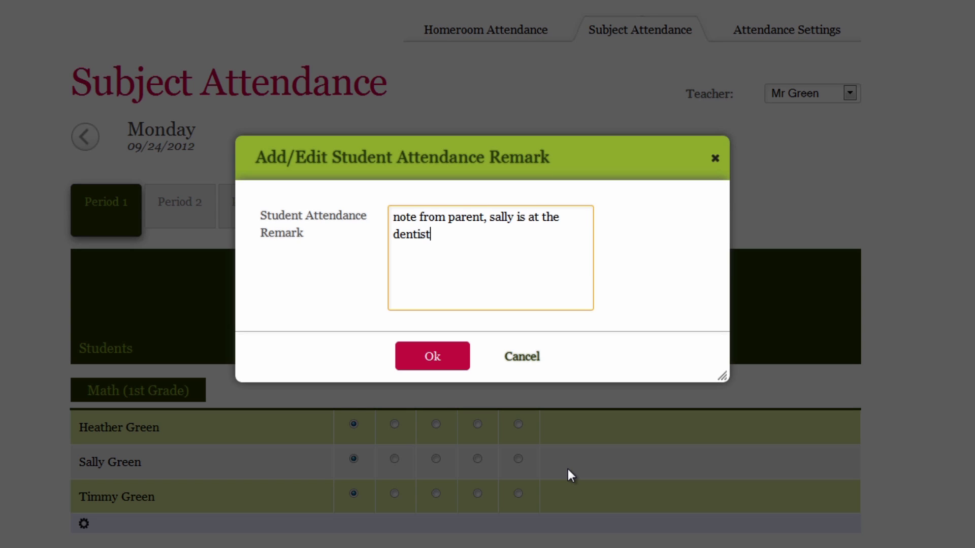
click(448, 354)
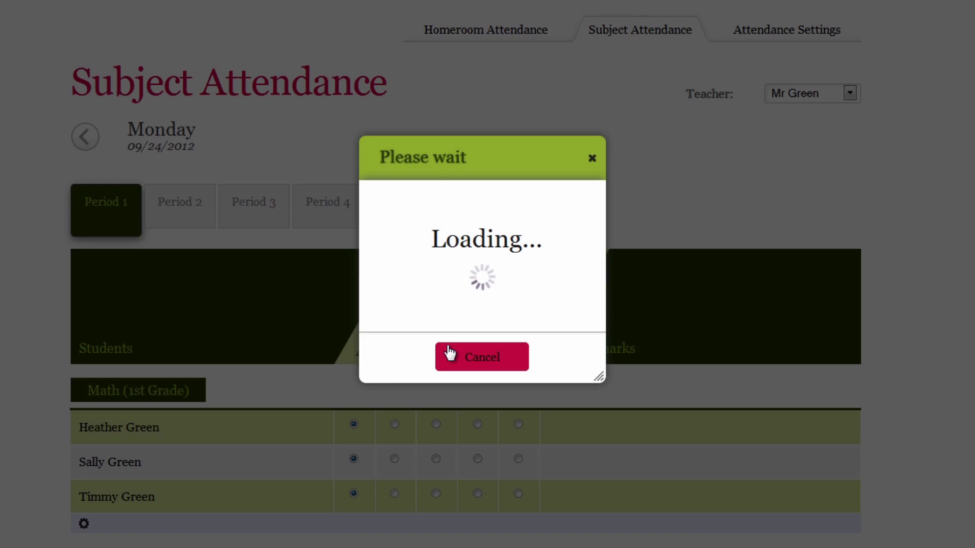
click(477, 459)
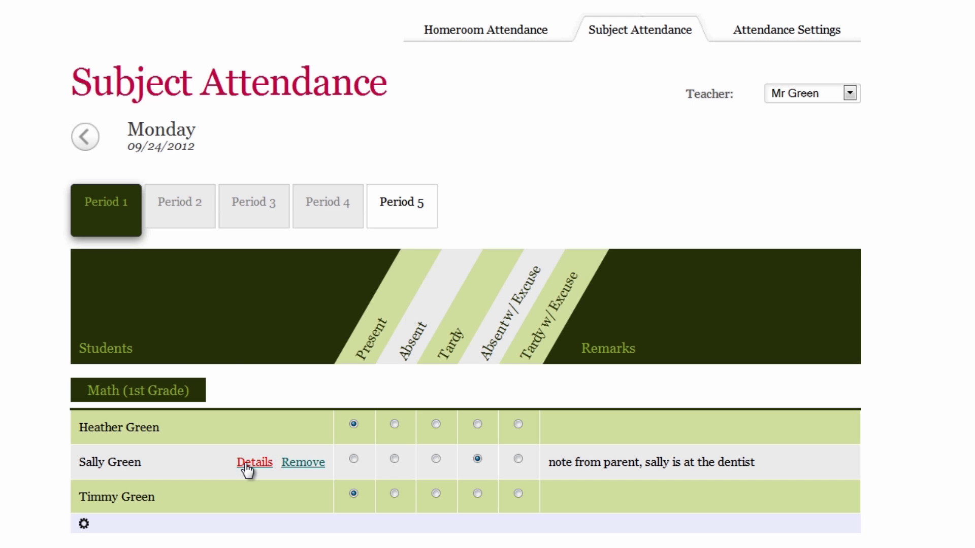
click(241, 463)
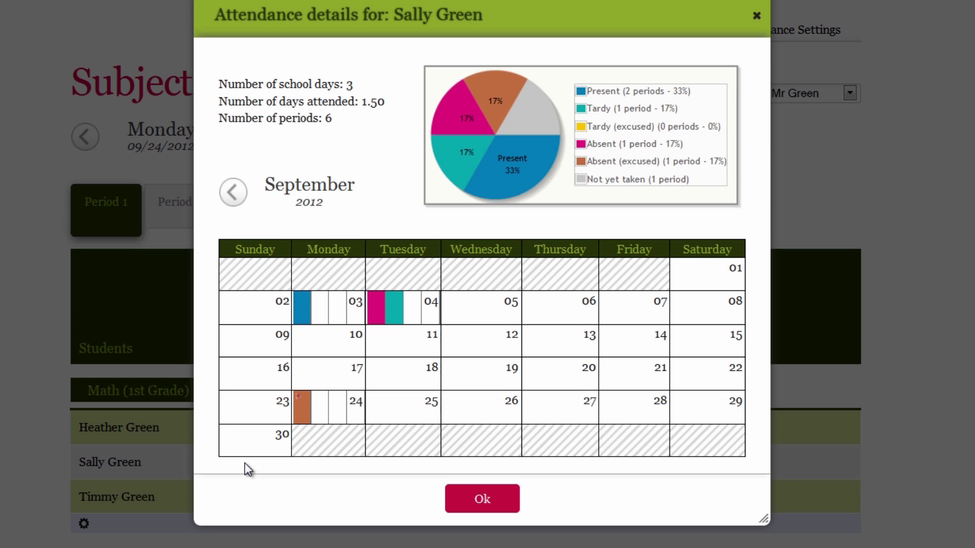
click(464, 498)
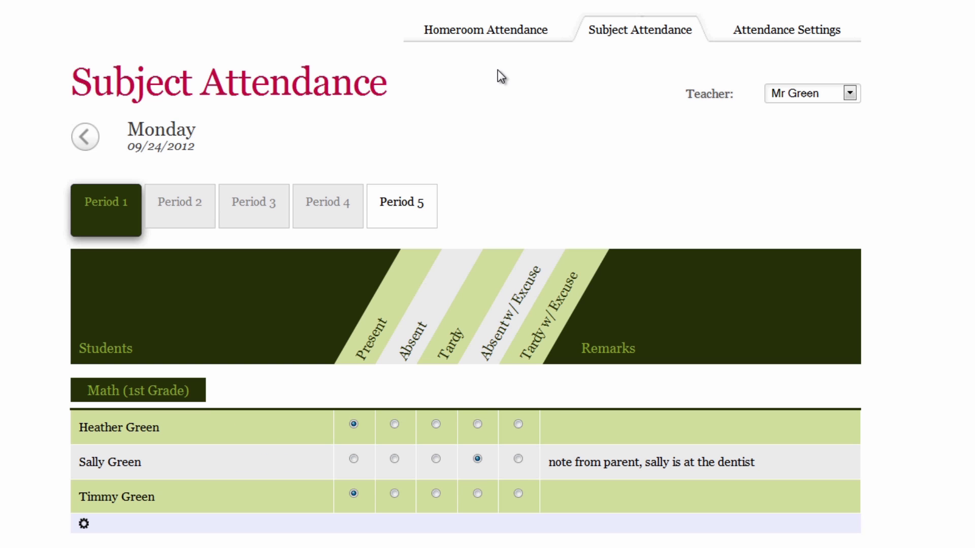
In period 2 homeroom attendance, mark Heather Absent, Sally Present and Timmy Tardy.
click(495, 48)
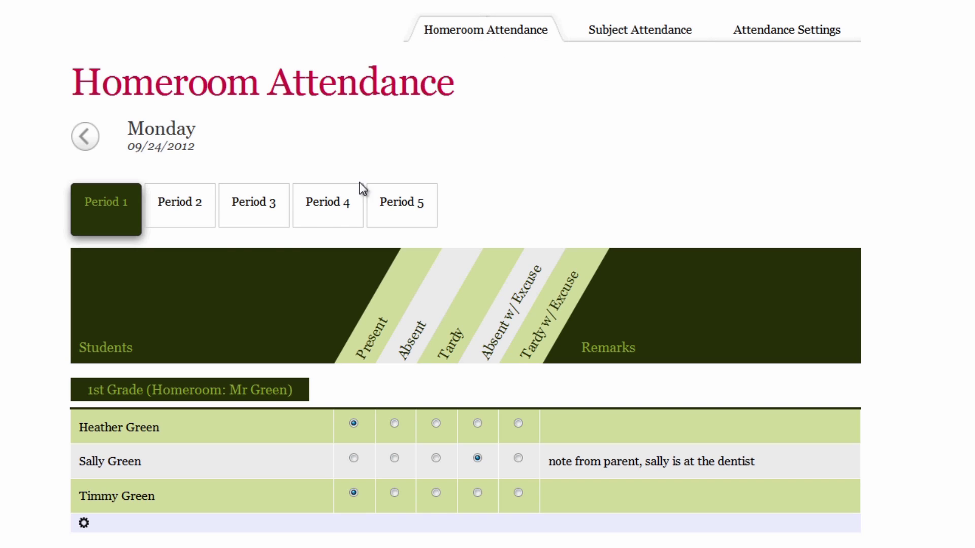
click(197, 222)
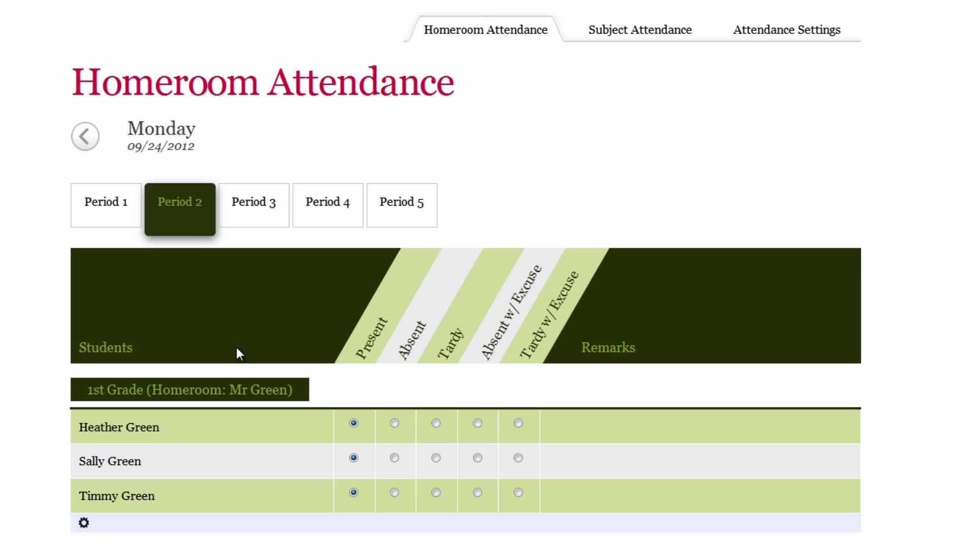
click(394, 423)
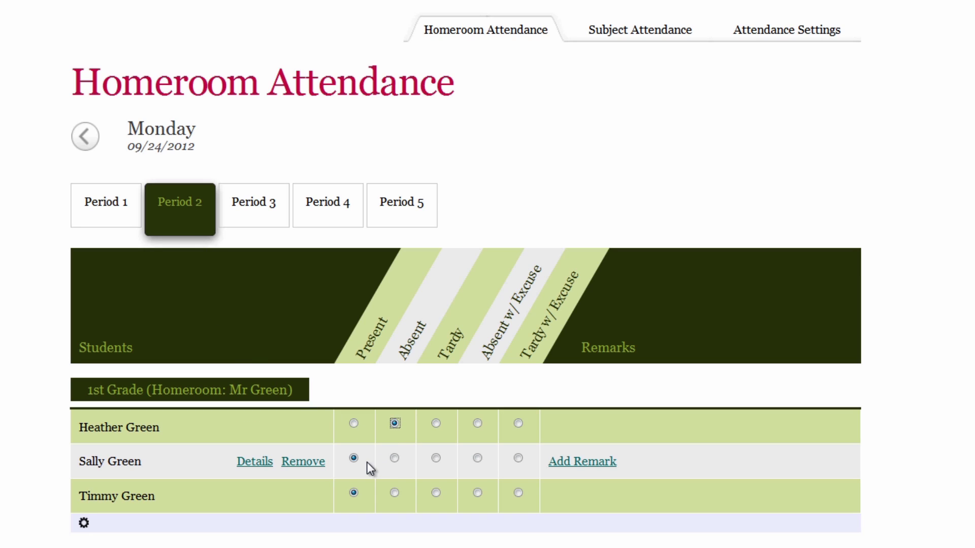
click(354, 458)
click(395, 493)
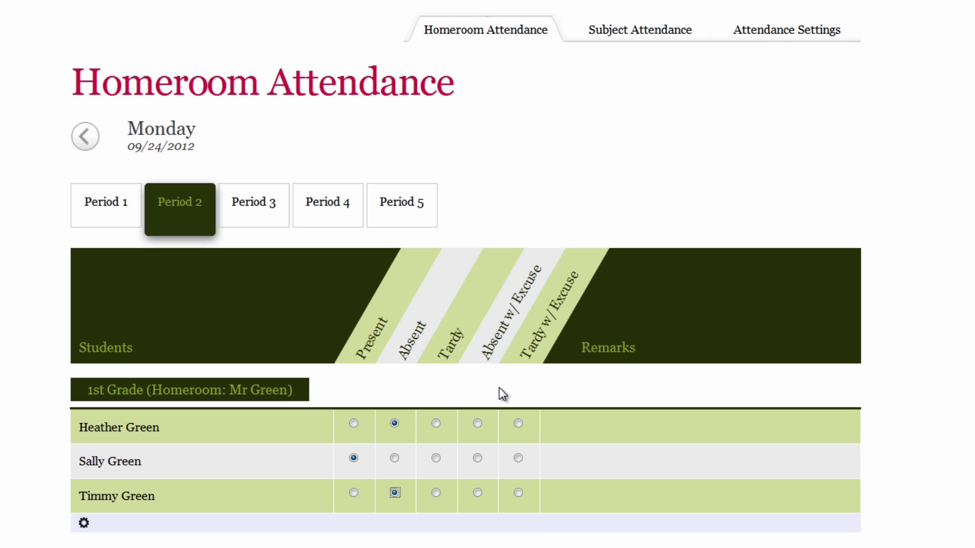
click(436, 493)
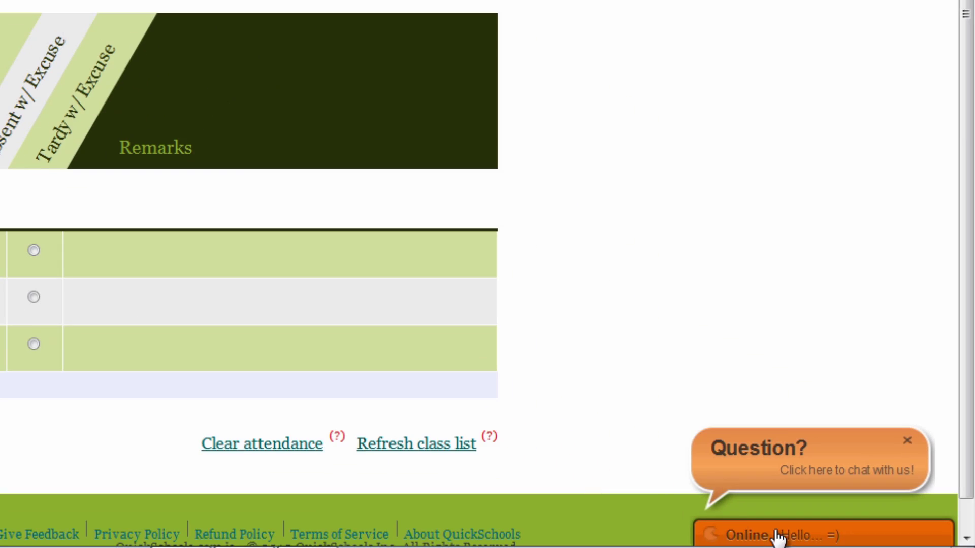
Open the "We're online" live support chat at the bottom of the page.
click(778, 535)
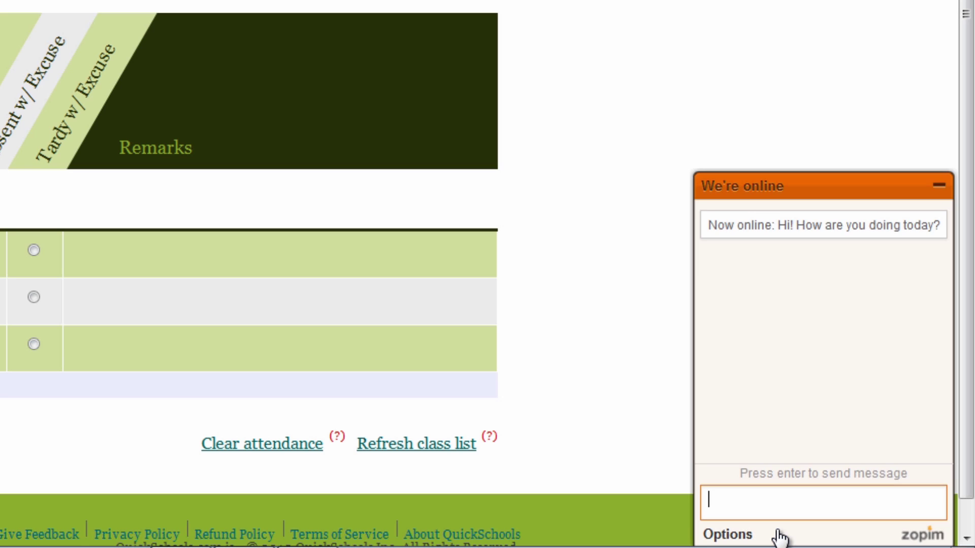